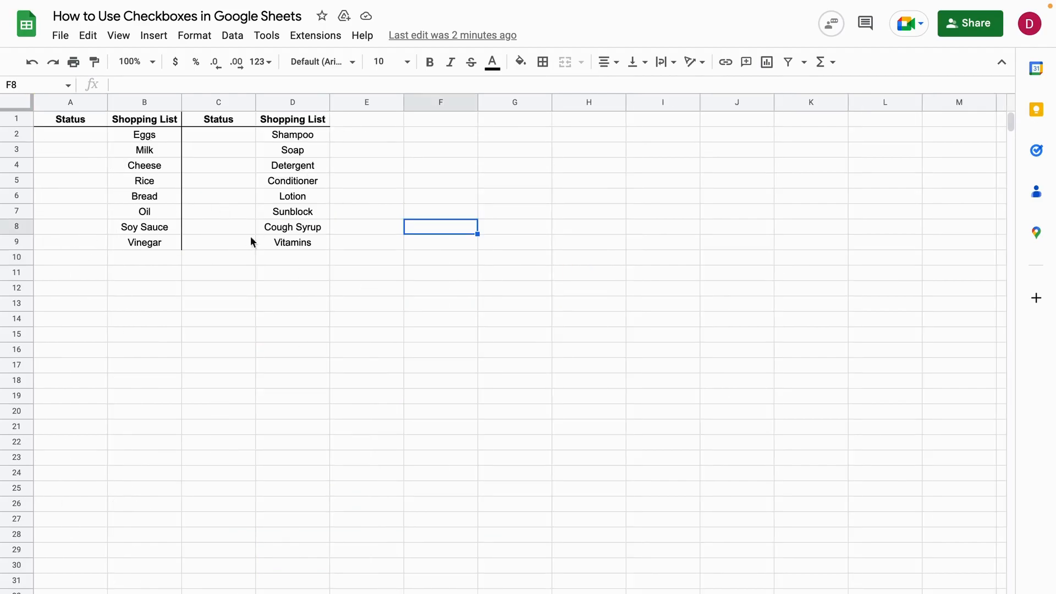
Insert checkboxes in the first Status column, cells A2:A9
left_click(262, 305)
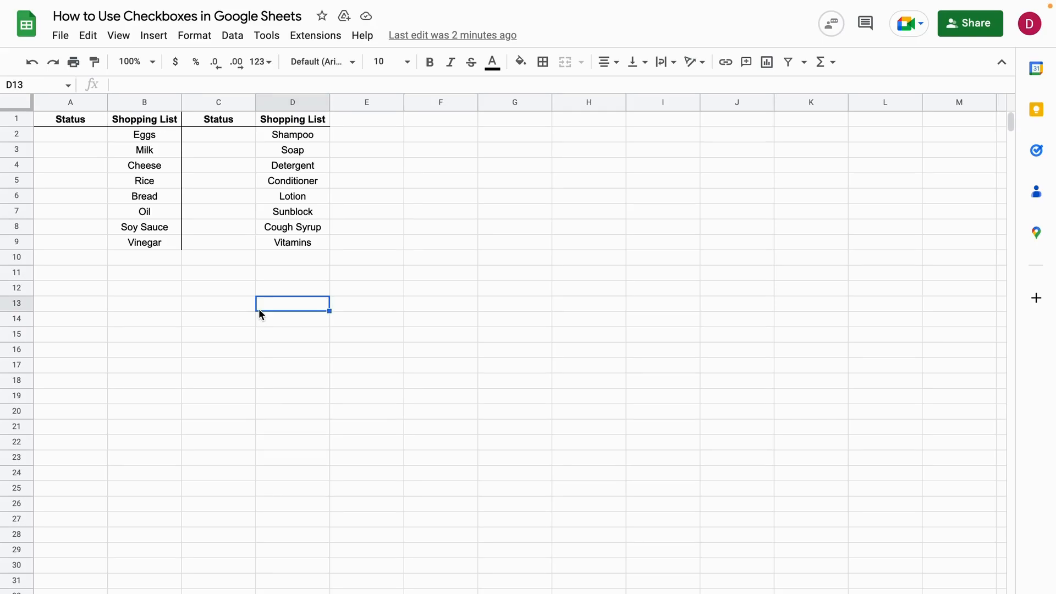
left_click(201, 306)
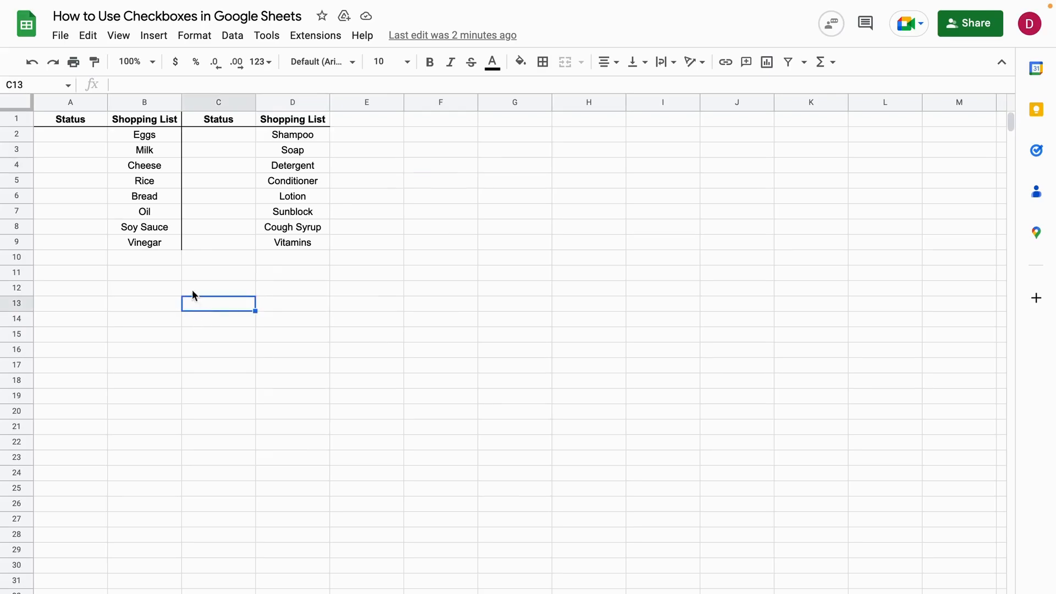
left_click_drag(74, 137, 91, 241)
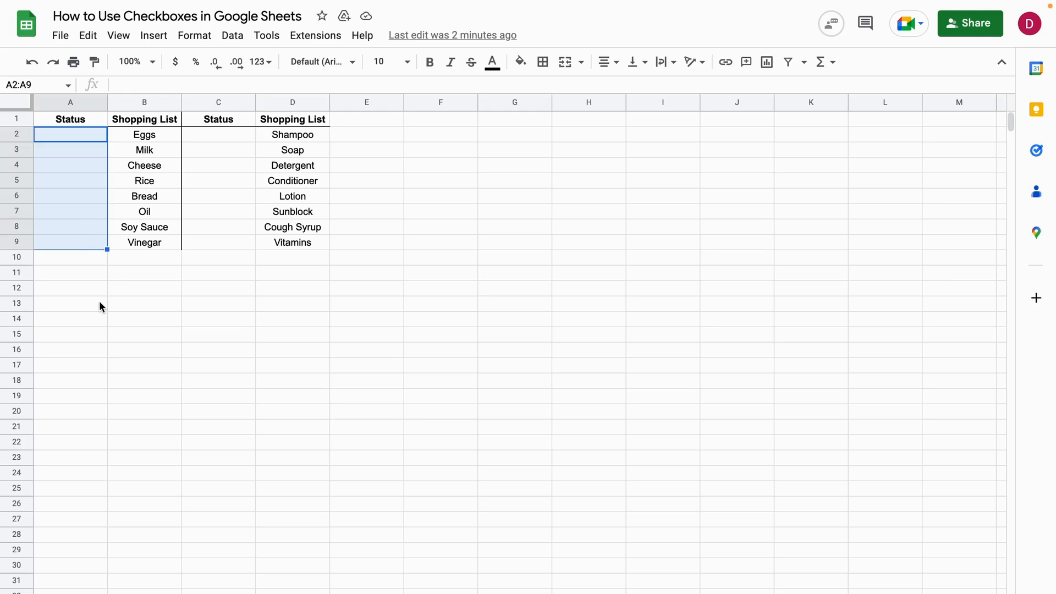
left_click(146, 37)
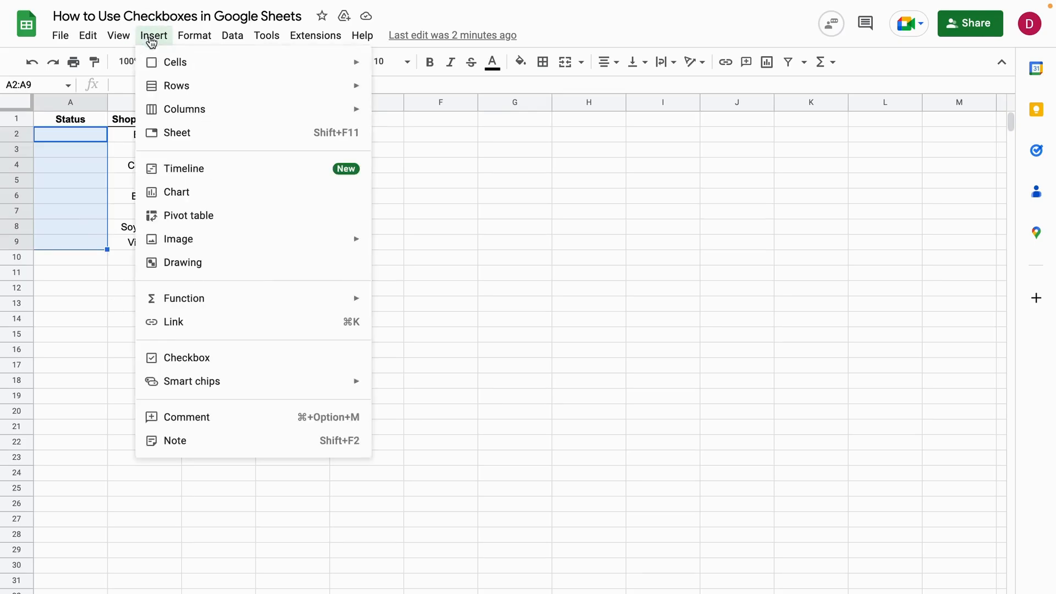
left_click(197, 358)
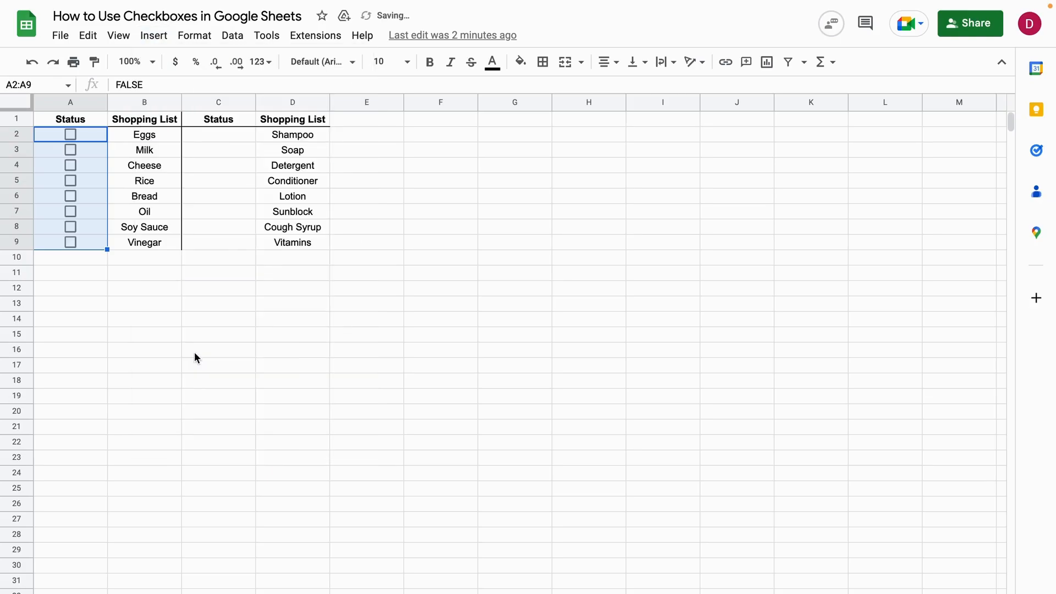
left_click(183, 322)
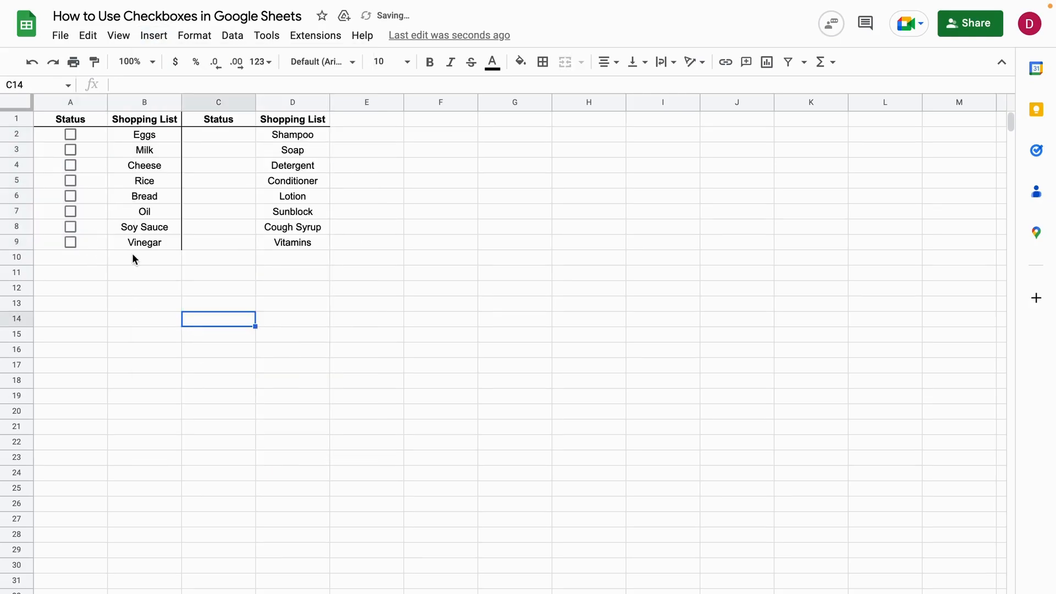
Tick the checkboxes for Milk, Bread and Soy Sauce in the first Status column
left_click(67, 149)
left_click(71, 194)
left_click(72, 225)
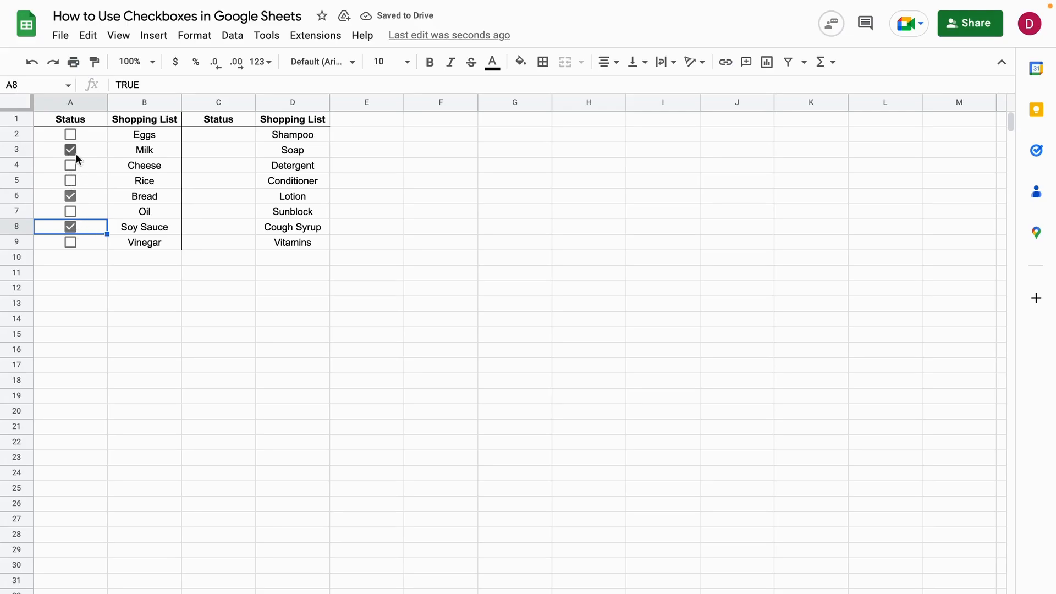
left_click(153, 285)
Insert checkboxes in the second Status column, cells C2:C9, and undo the insertion
left_click_drag(225, 140, 235, 242)
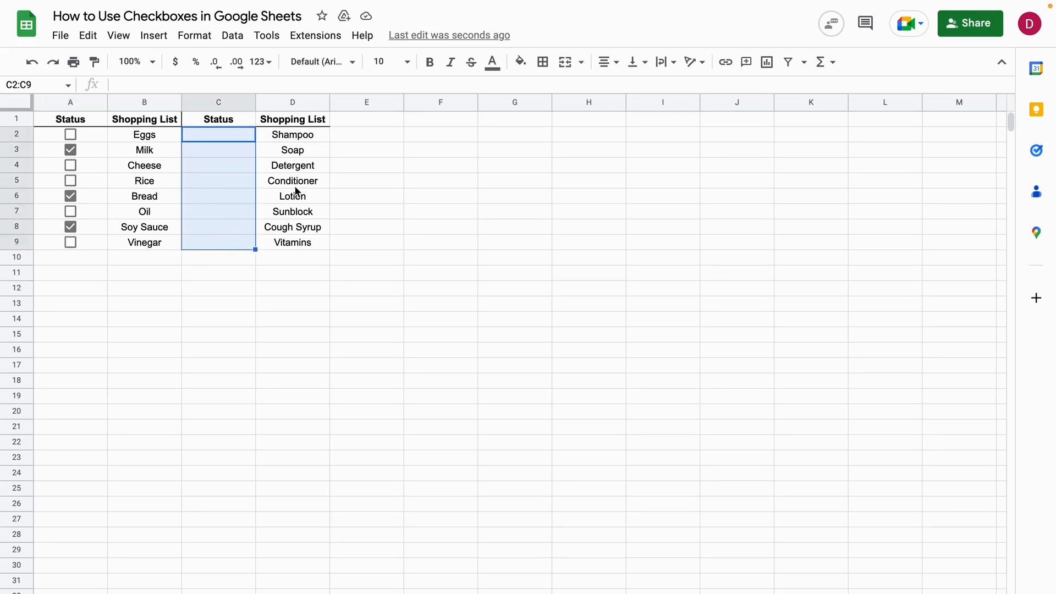
left_click(160, 40)
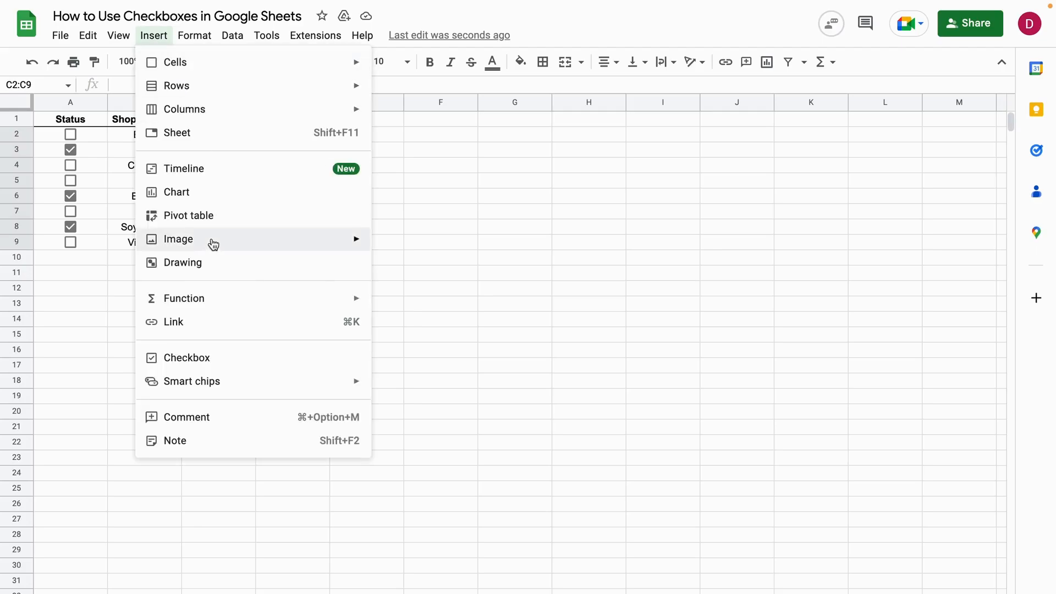
left_click(209, 357)
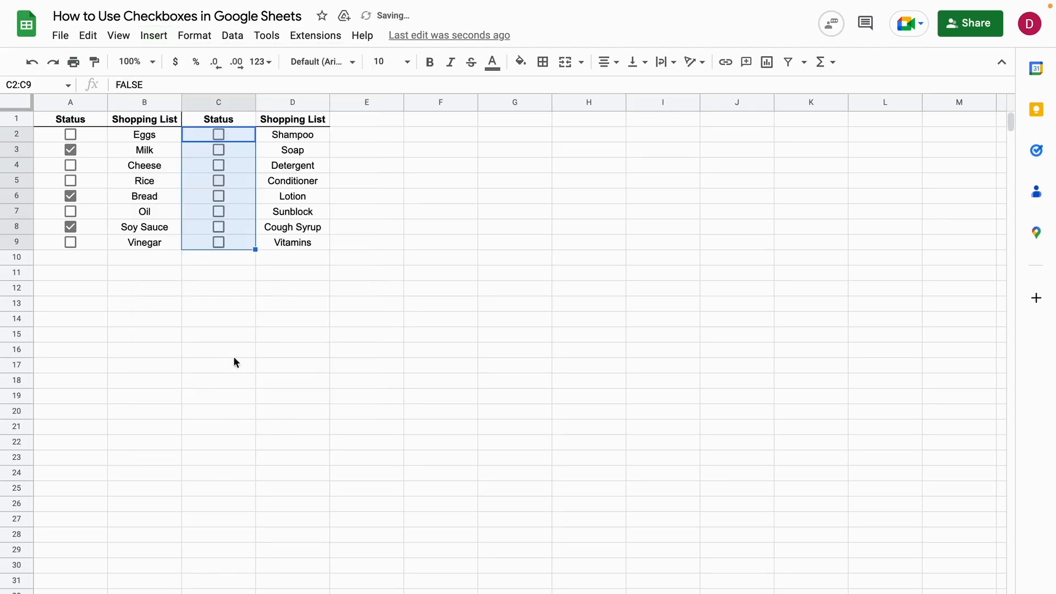
left_click(242, 304)
key("ctrl+z")
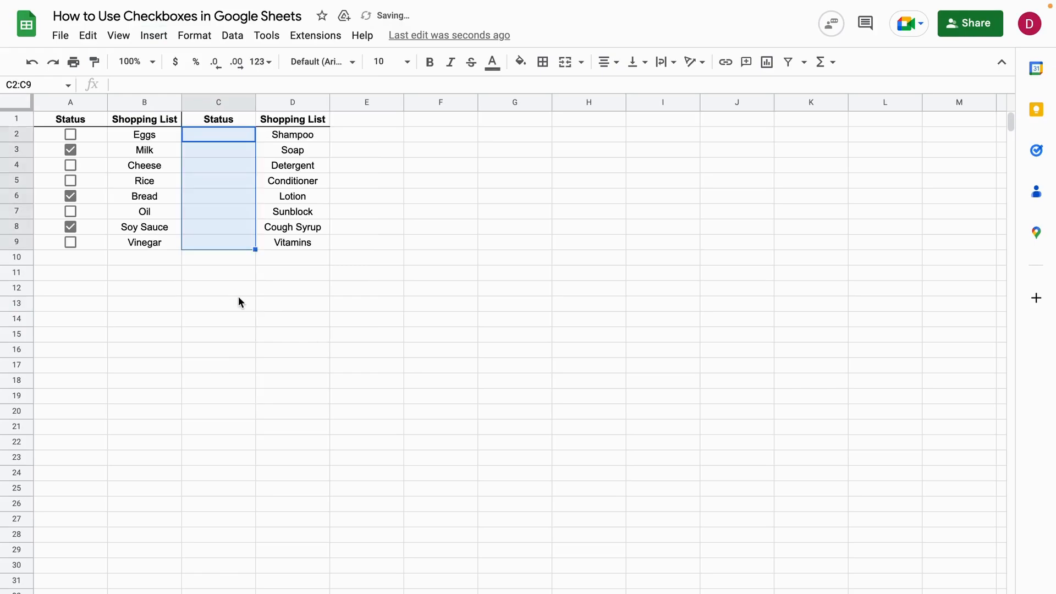
left_click(231, 299)
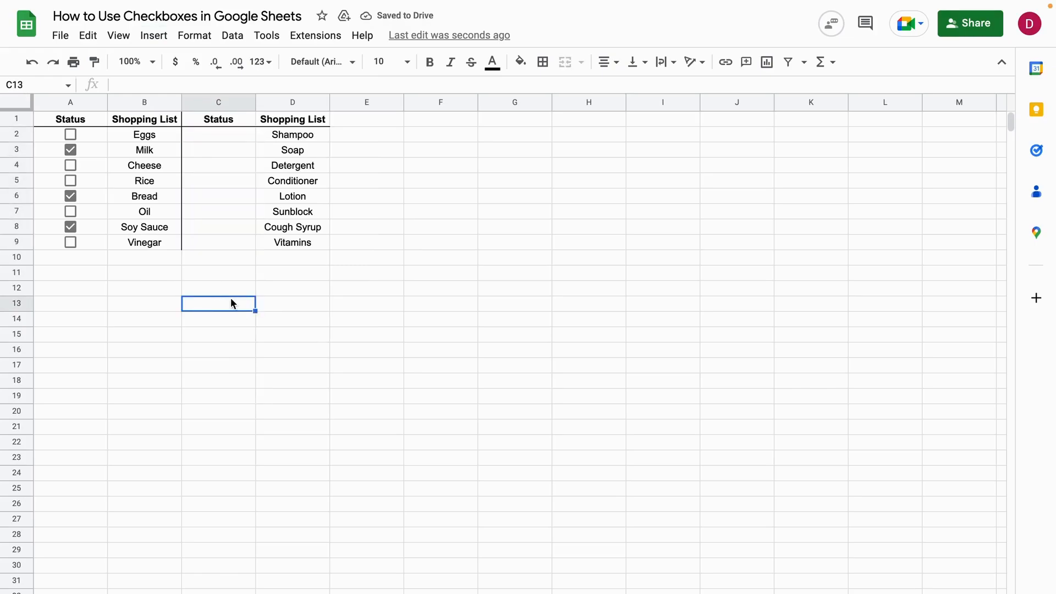
Enter TRUE in C2 and FALSE in C3, and fill FALSE down through C9
left_click(232, 136)
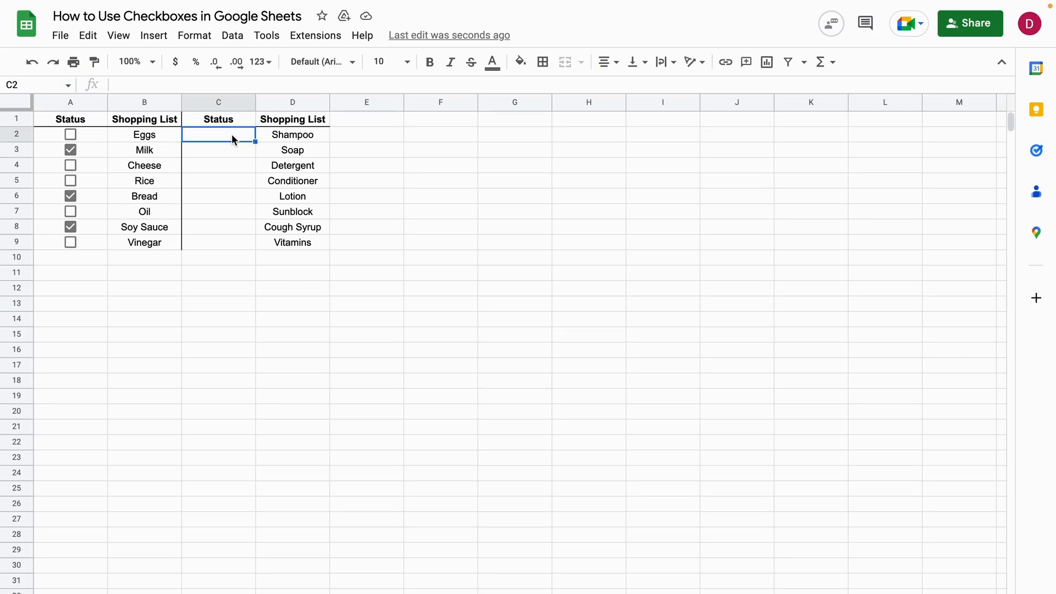
type("TRUE")
key("Return")
type("FALSE")
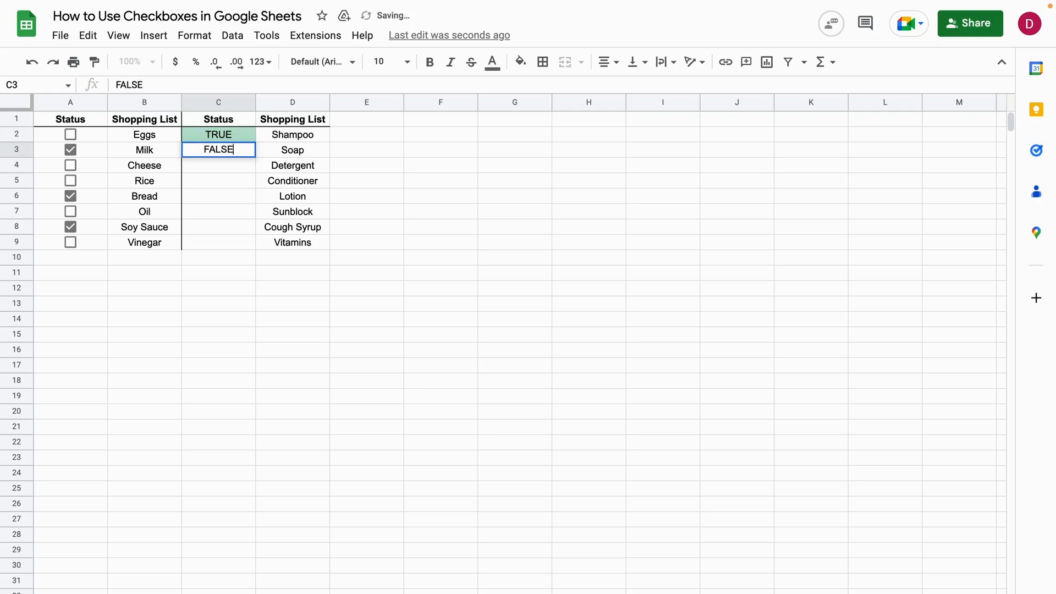
left_click(231, 136)
left_click(247, 151)
left_click_drag(255, 157, 201, 225)
Set the status values for Cough Syrup in C8 and Lotion in C6 to TRUE
double_click(233, 224)
type("TRUE")
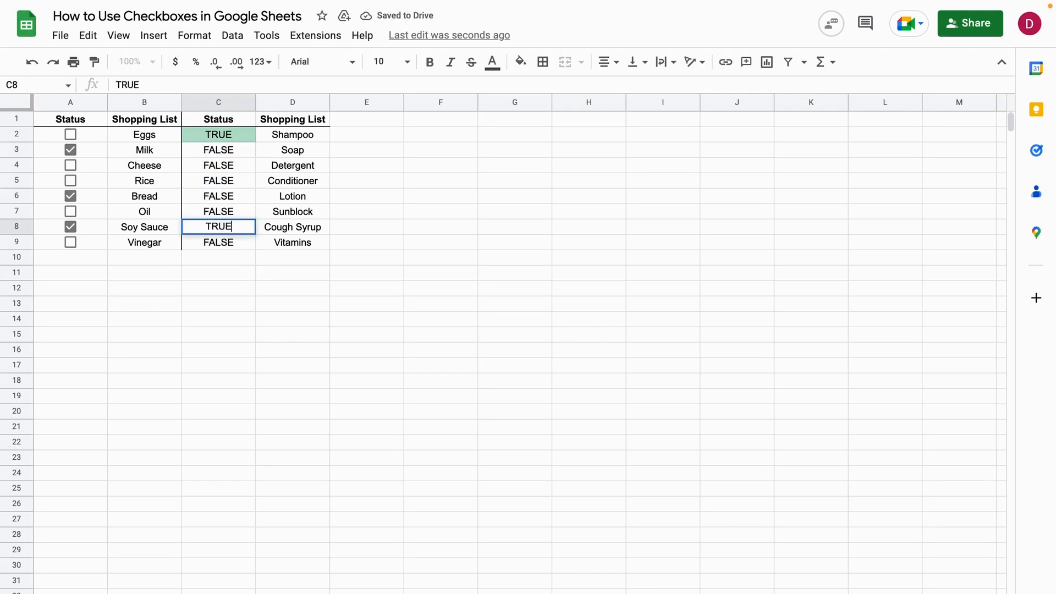
key("Return")
left_click(228, 195)
type("TRUE")
key("Up")
left_click(418, 245)
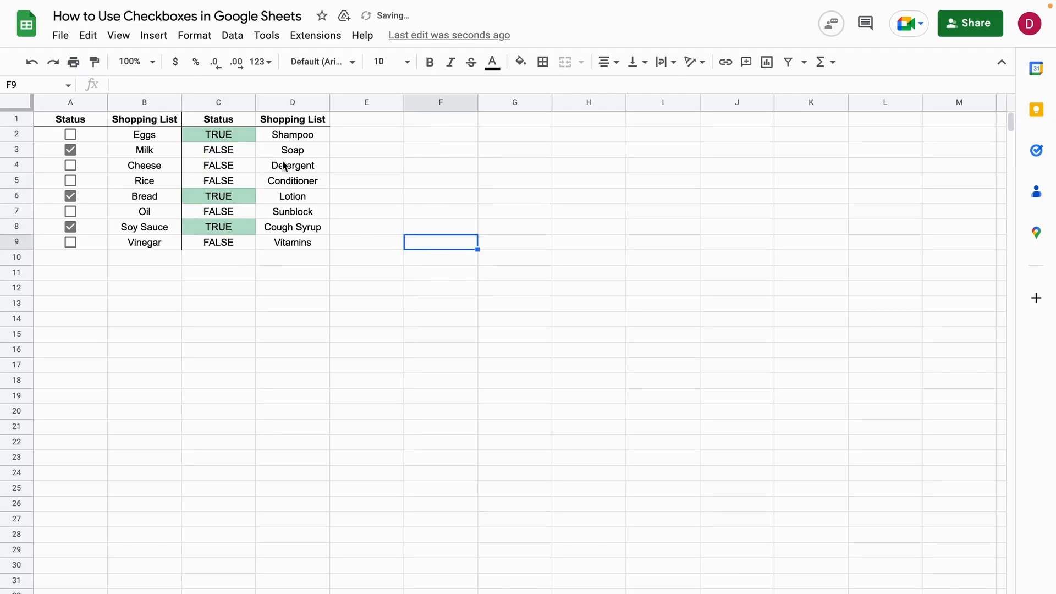
Convert the TRUE and FALSE values in C2:C9 into checkboxes
left_click_drag(238, 134, 243, 242)
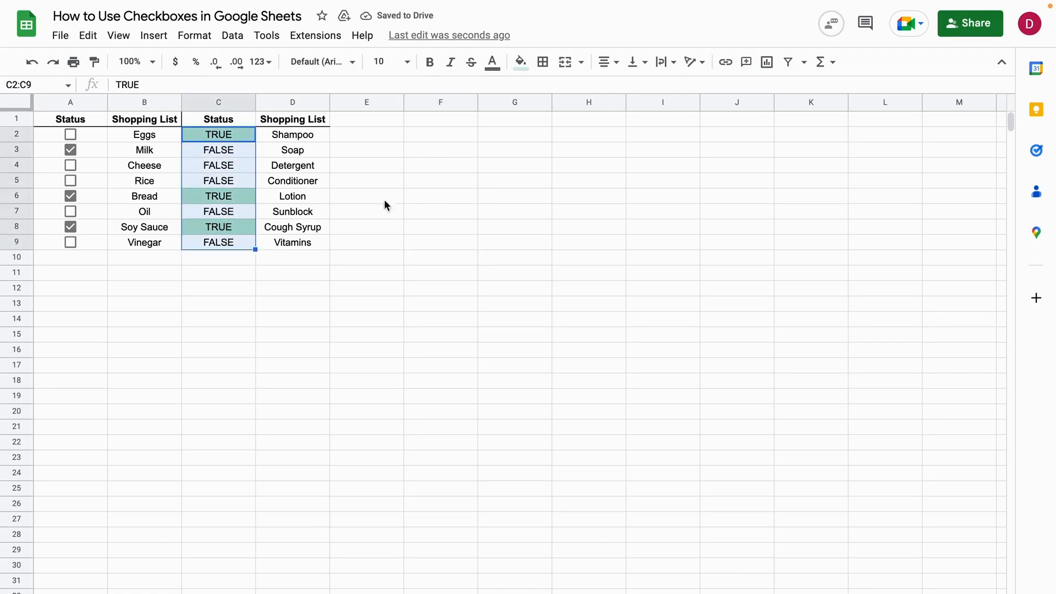
left_click(418, 180)
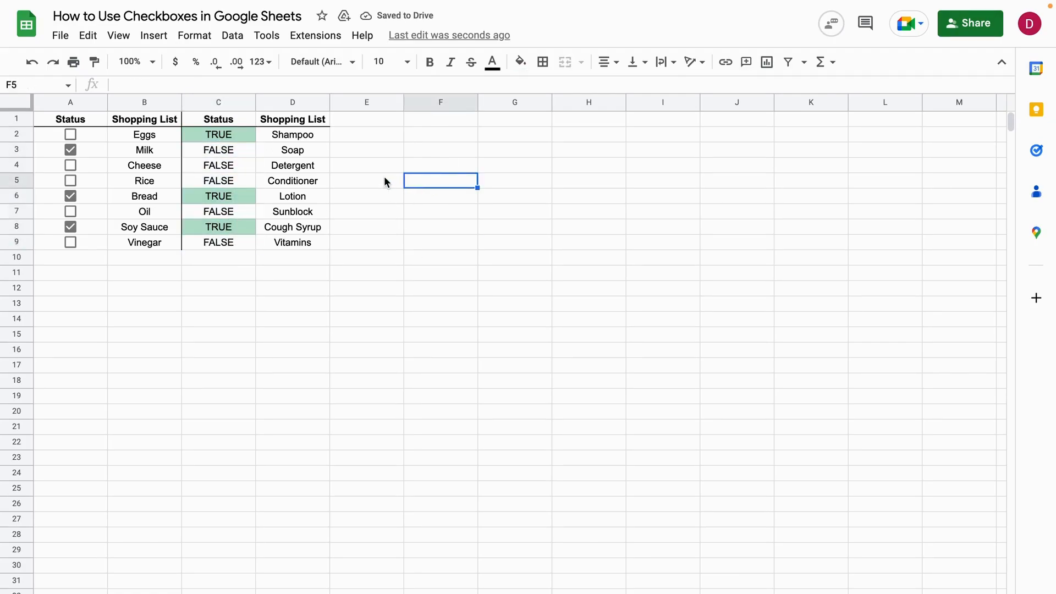
left_click(243, 133)
left_click_drag(243, 134, 245, 241)
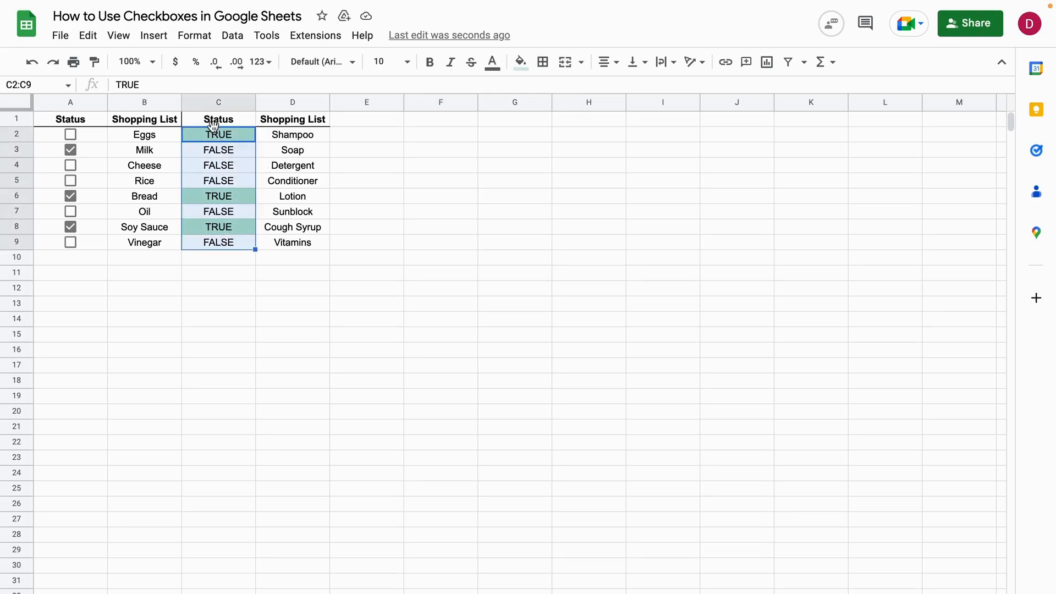
left_click(152, 35)
left_click(210, 355)
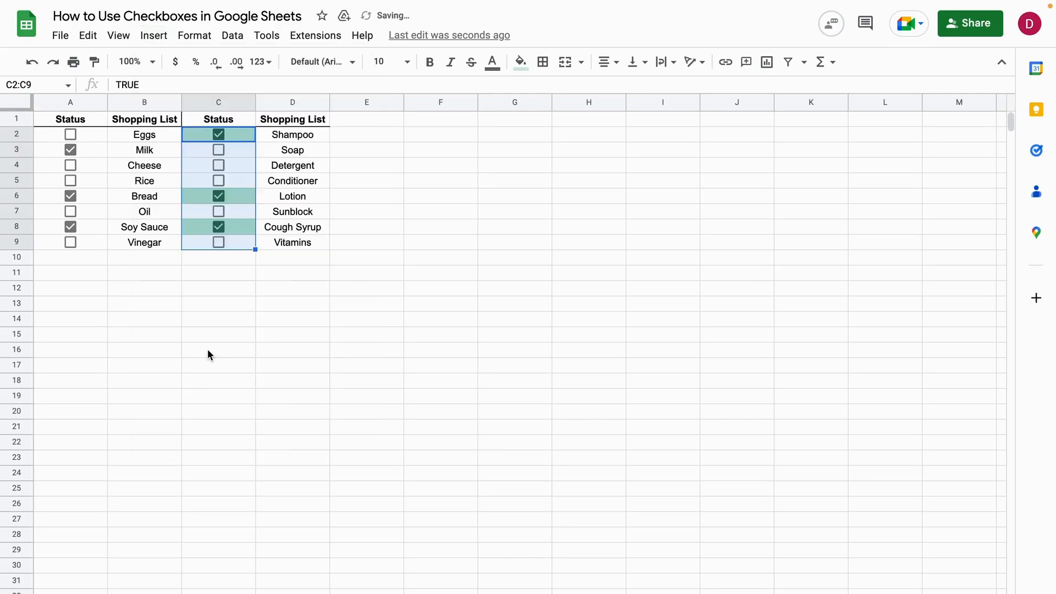
left_click(410, 166)
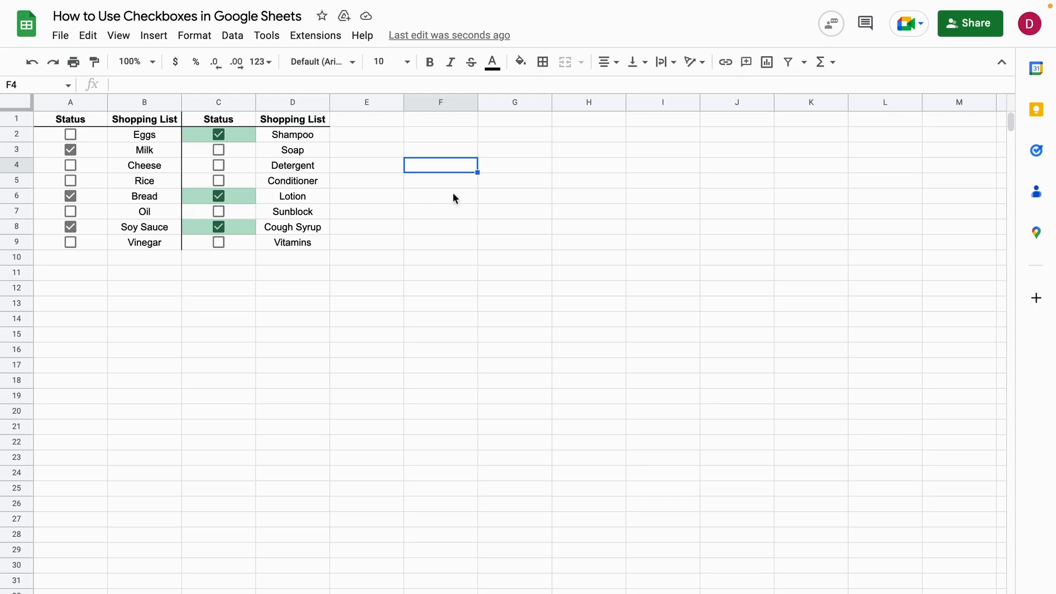
left_click(304, 326)
left_click(225, 295)
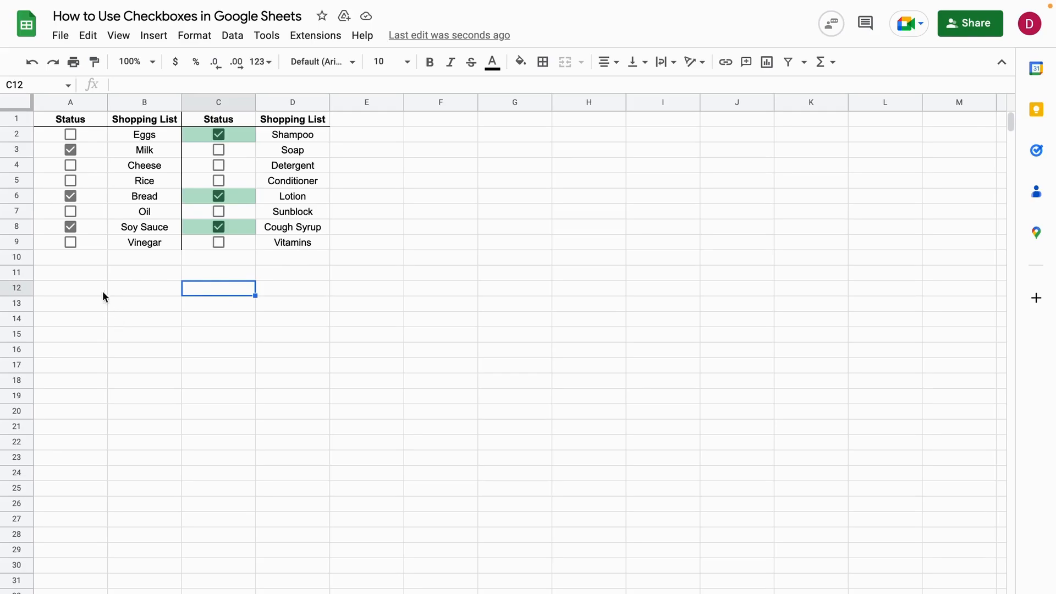
Color the checkboxes in A2:A9 red and toggle the Bread checkbox off and on again
left_click_drag(101, 137, 104, 242)
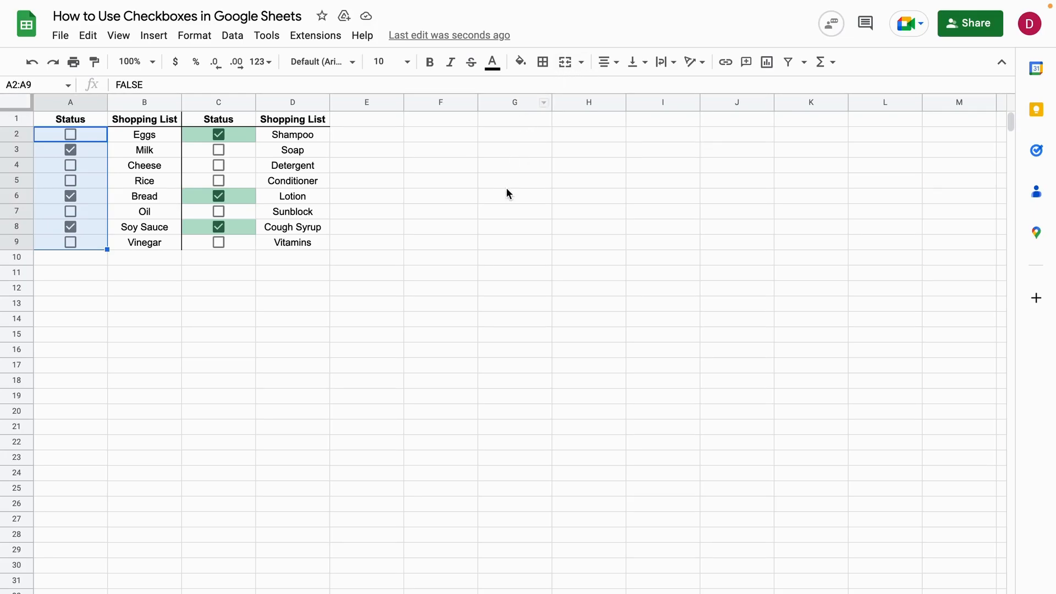
left_click(493, 62)
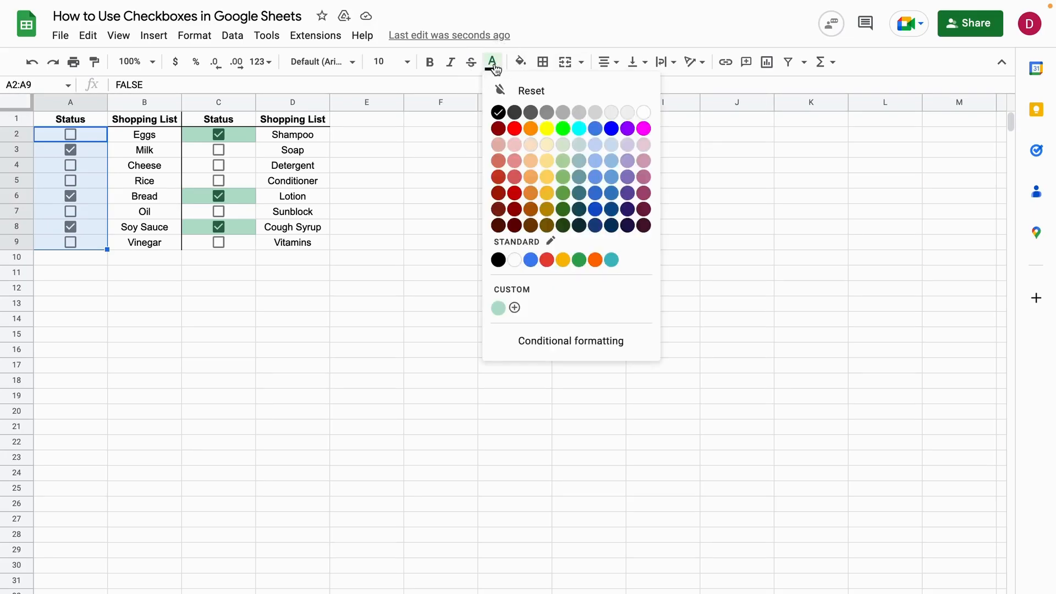
left_click(516, 130)
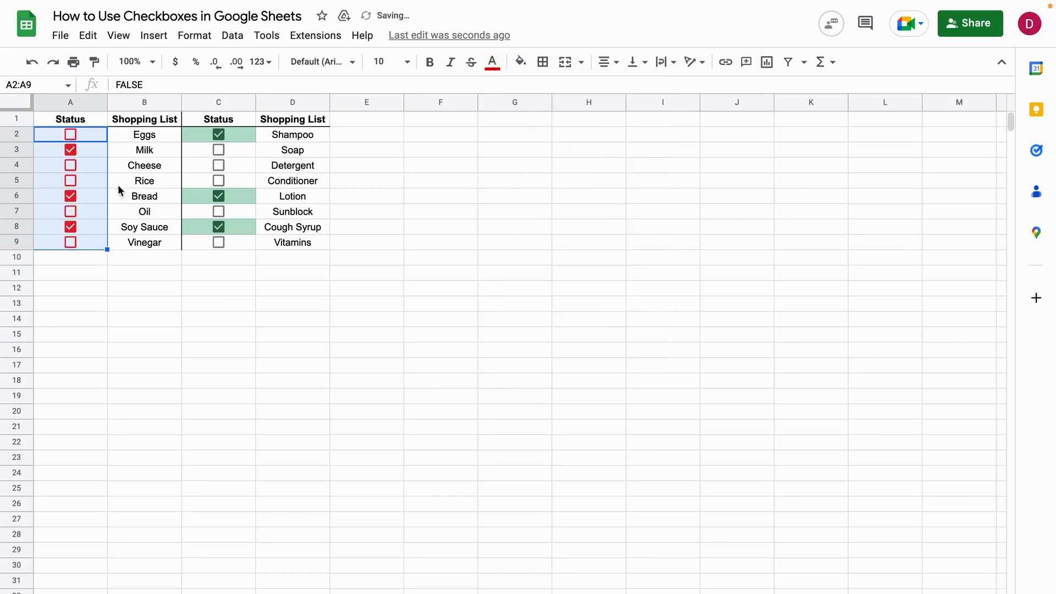
left_click(91, 319)
left_click(71, 195)
left_click(72, 196)
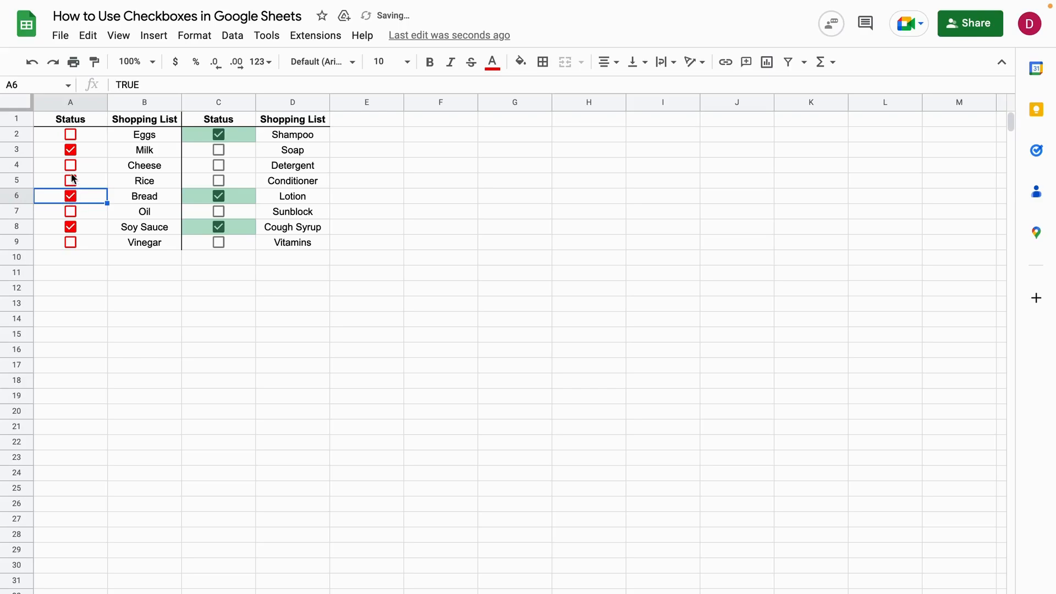
Fill the checkbox cells A2:A9 with a yellow background
left_click_drag(95, 136, 99, 240)
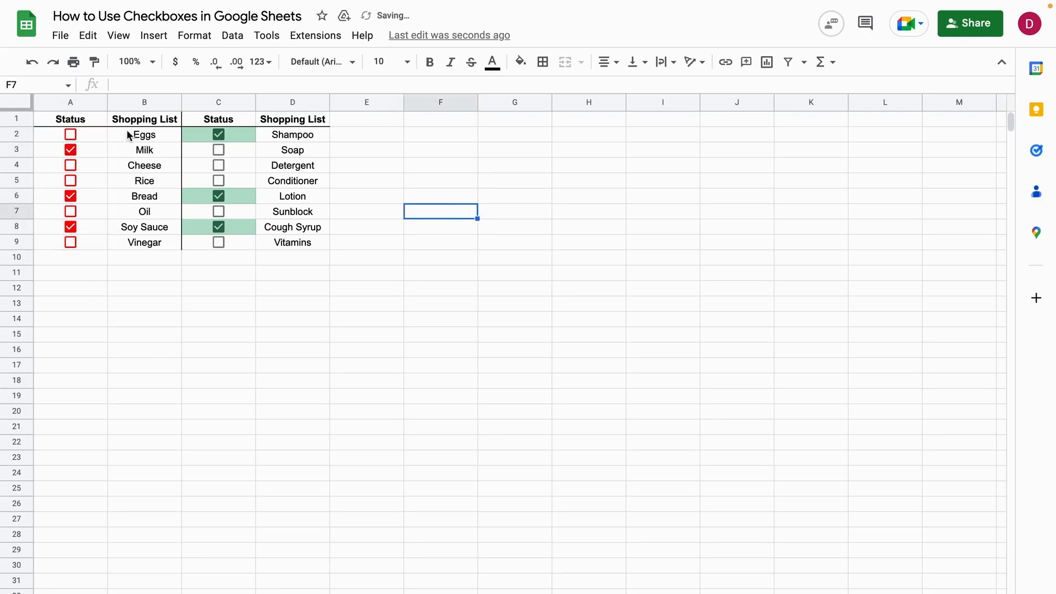
left_click_drag(100, 137, 103, 242)
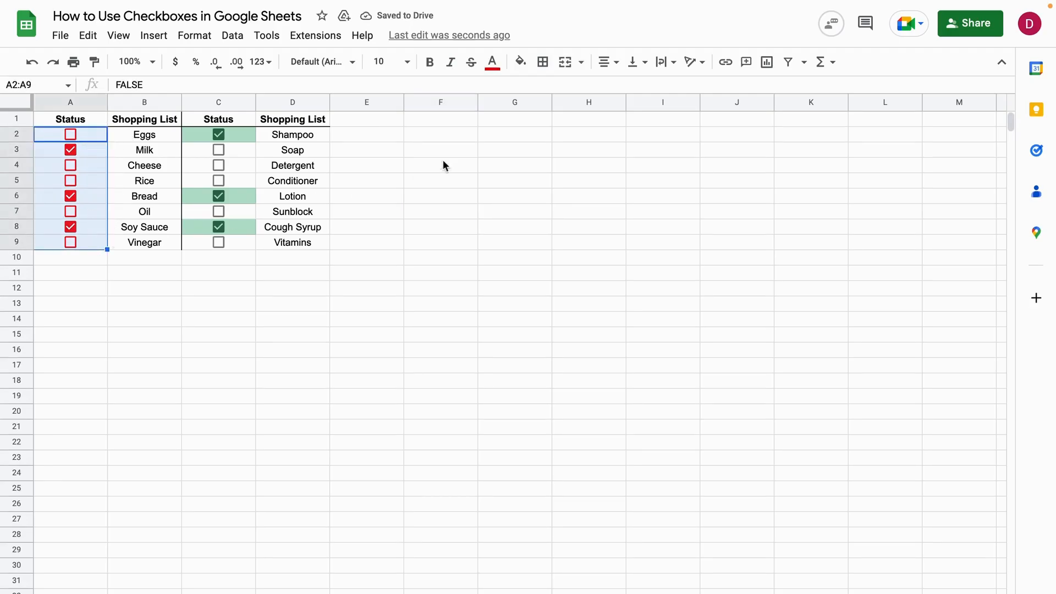
left_click(520, 62)
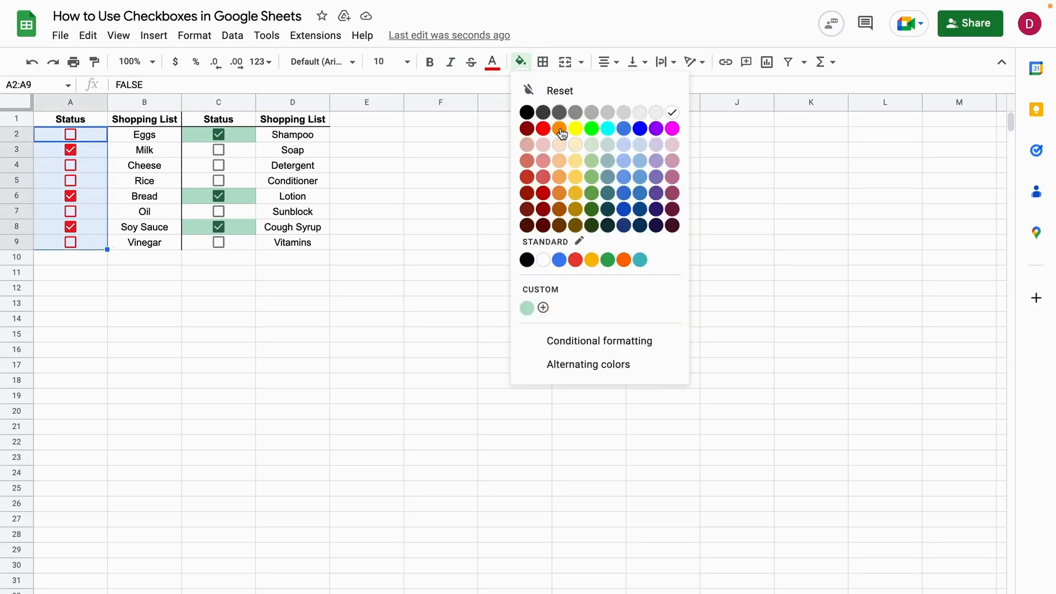
left_click(576, 130)
left_click(450, 164)
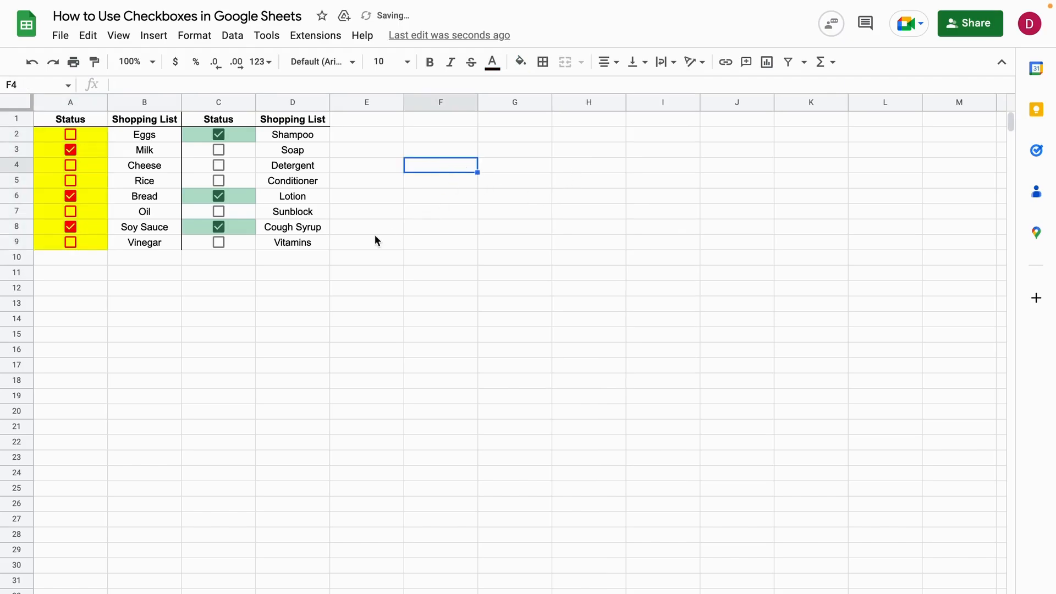
left_click(412, 209)
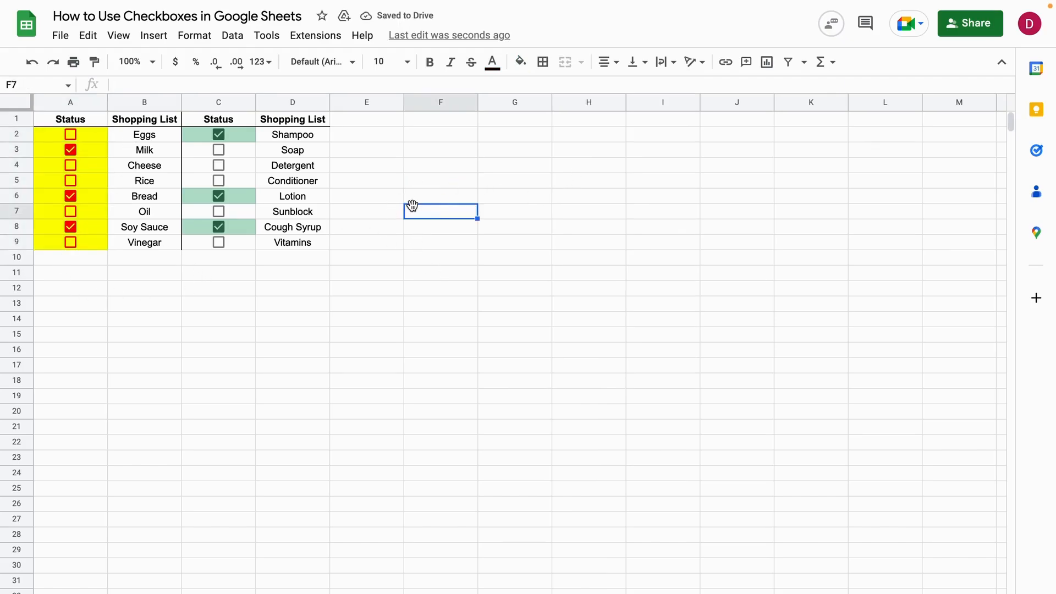
Undo the yellow fill, the Bread checkbox toggles and the red color in A2:A9, and the checkbox insertion in C2:C9
key("ctrl+z")
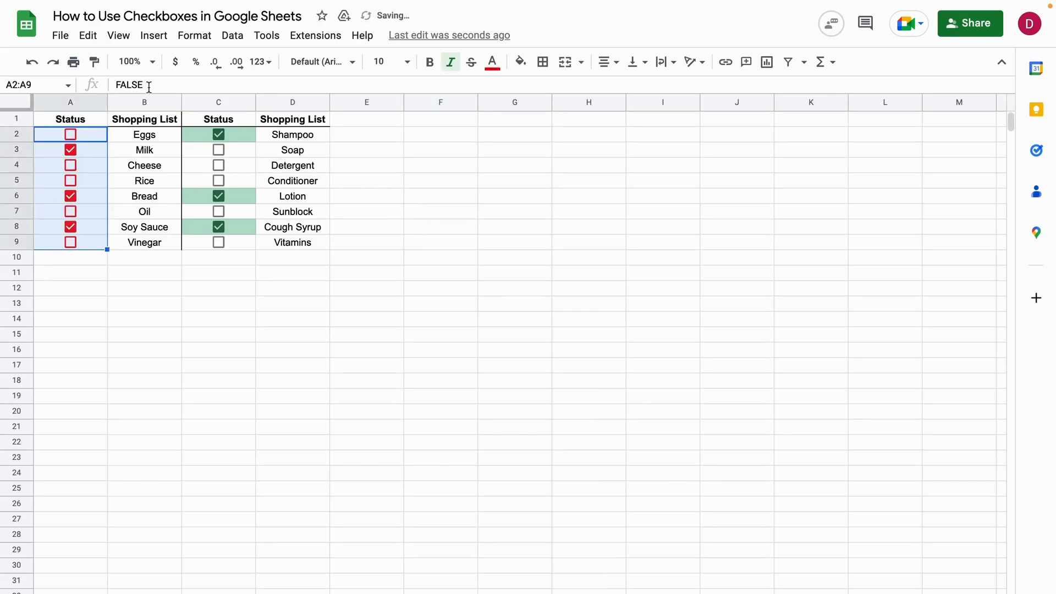
left_click(32, 63)
left_click(32, 62)
left_click(32, 63)
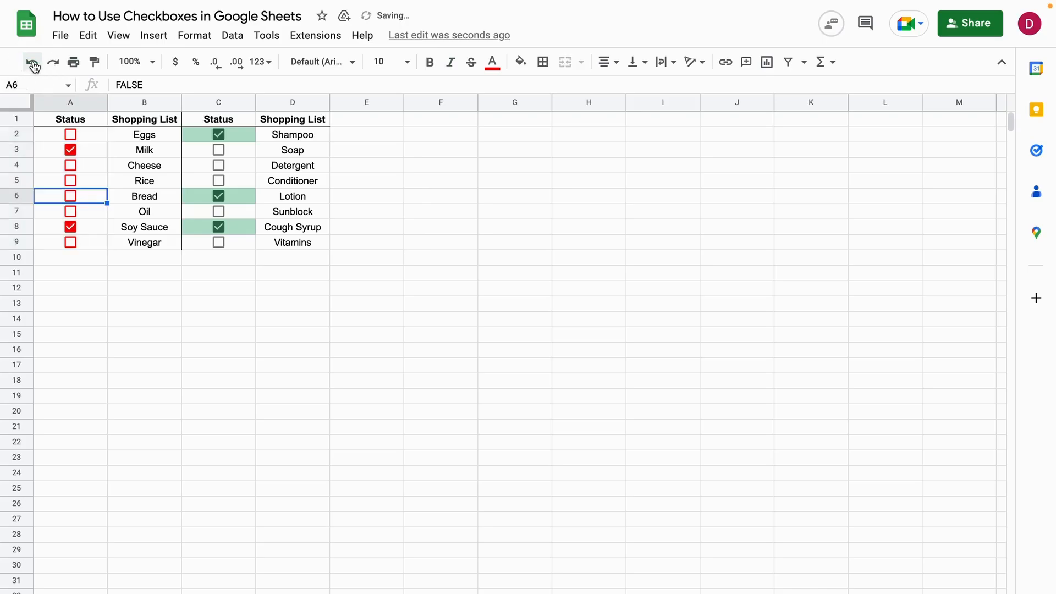
left_click(31, 62)
left_click(32, 62)
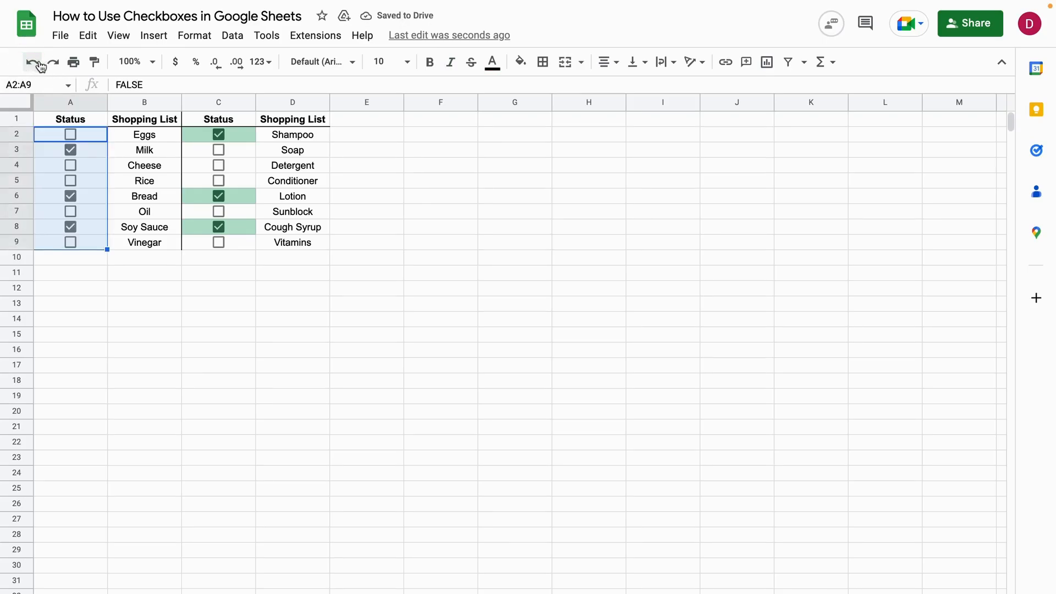
left_click(355, 180)
key("ctrl+z")
Create a conditional formatting rule on A2:A9 that fills cells equal to TRUE with green
left_click_drag(88, 132, 98, 242)
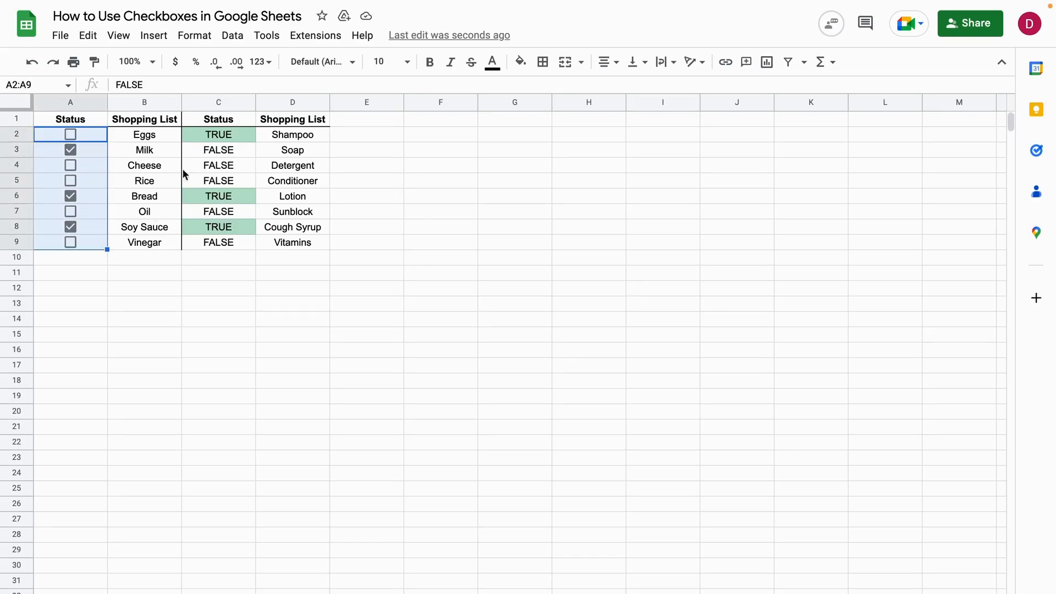
left_click(199, 38)
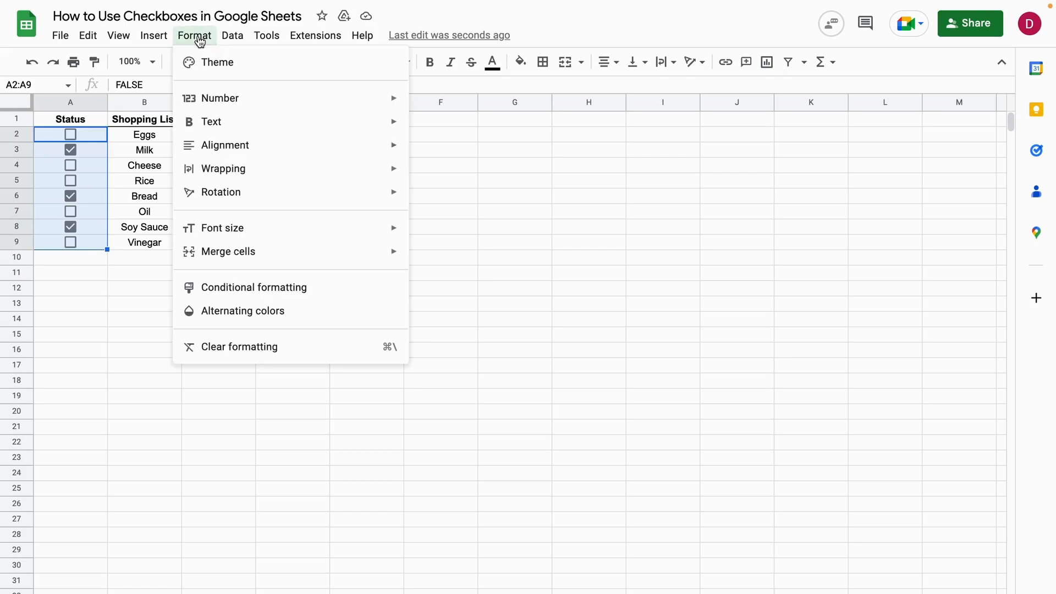
left_click(244, 287)
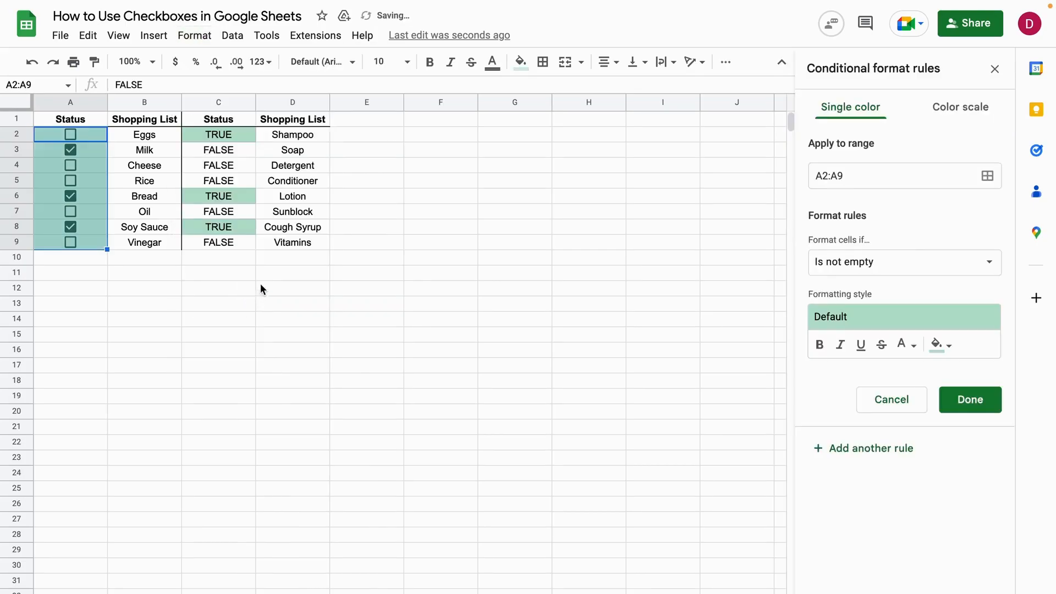
left_click(856, 266)
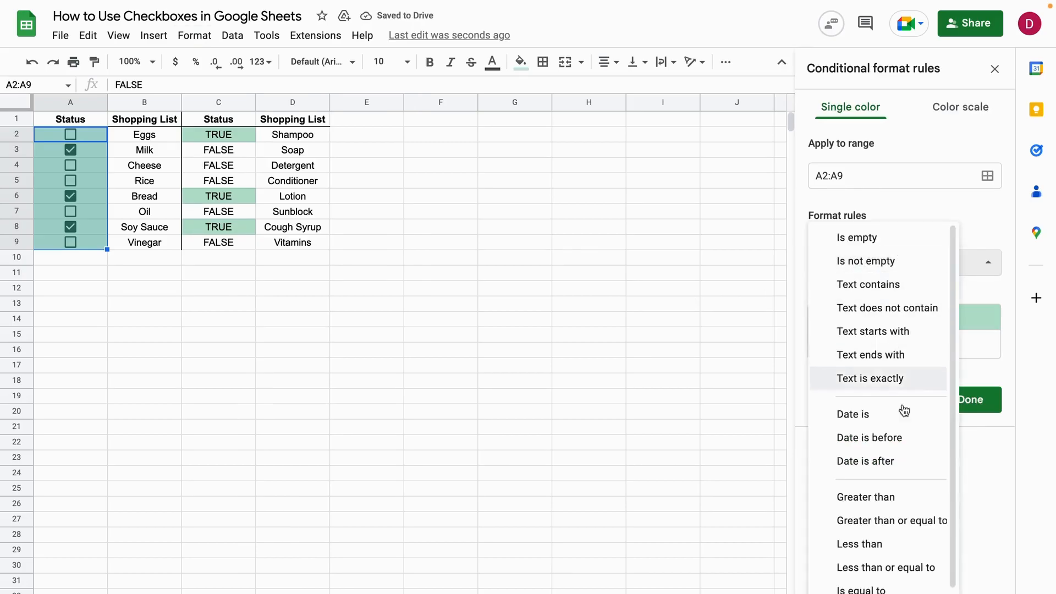
left_click(890, 590)
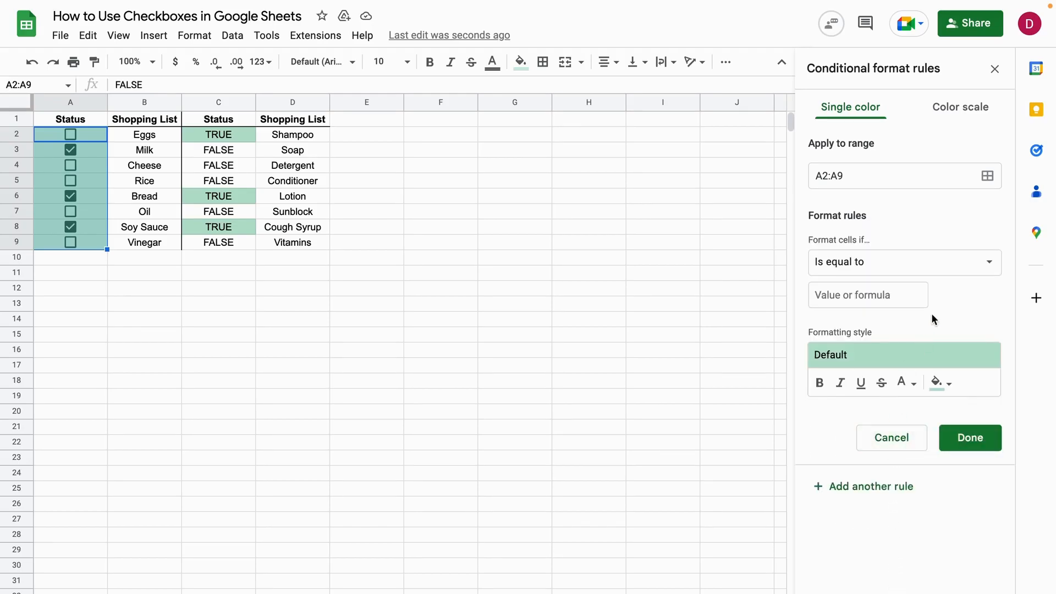
left_click(905, 299)
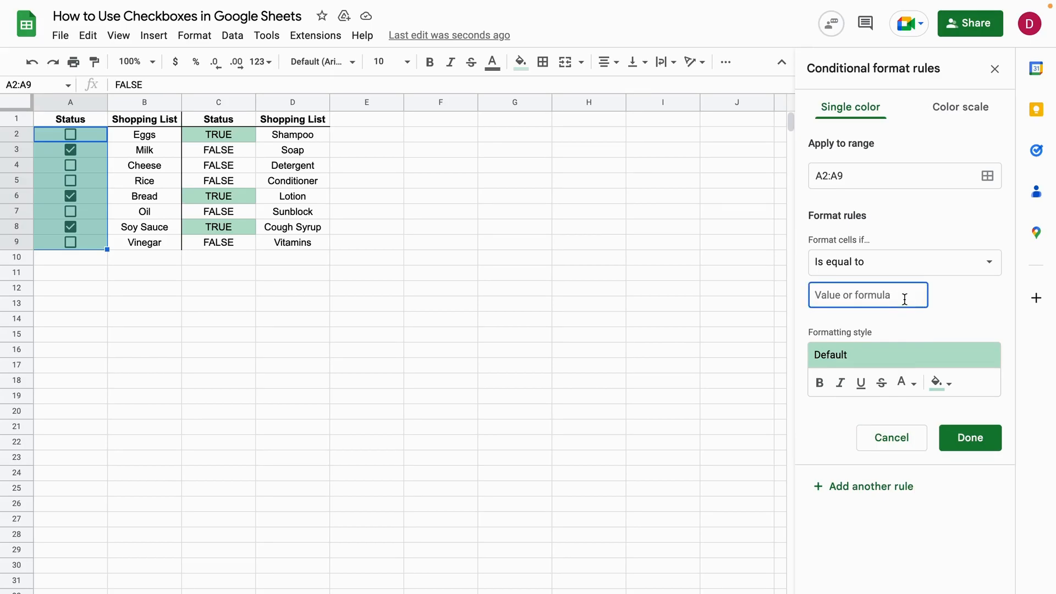
type("TRUE")
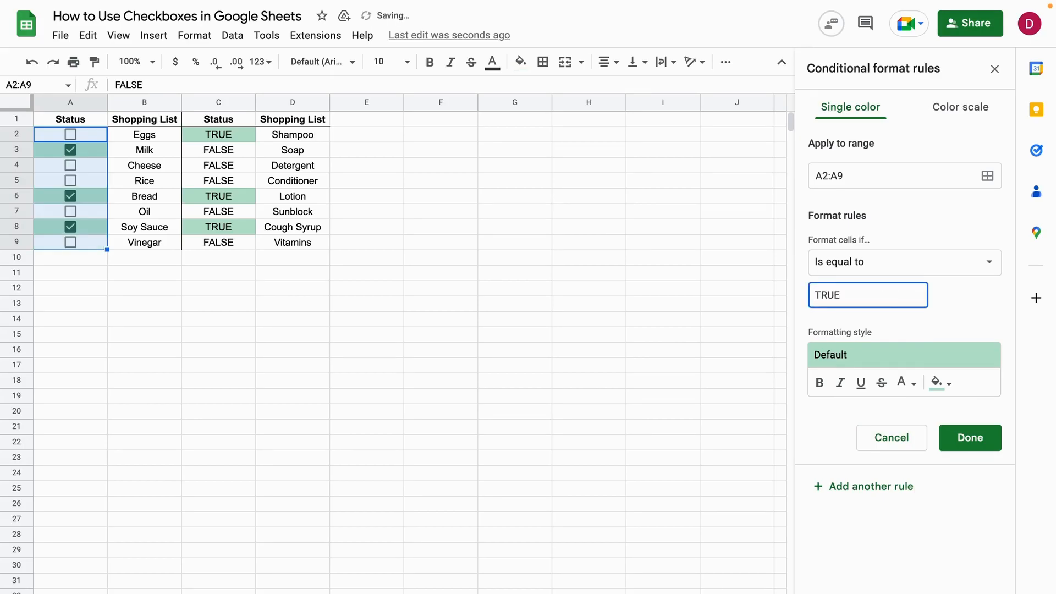
left_click(945, 383)
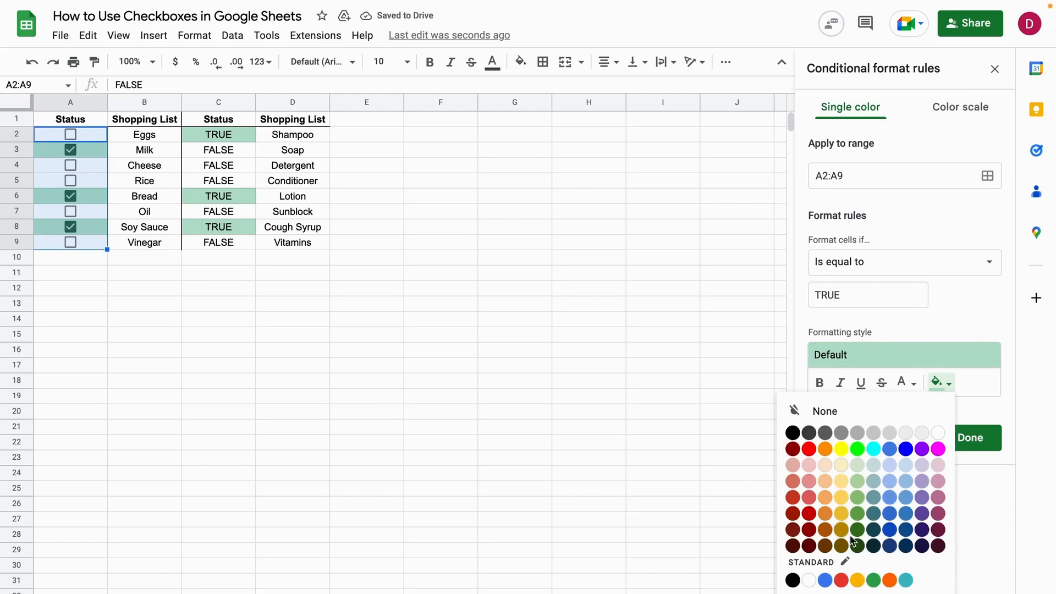
left_click(873, 581)
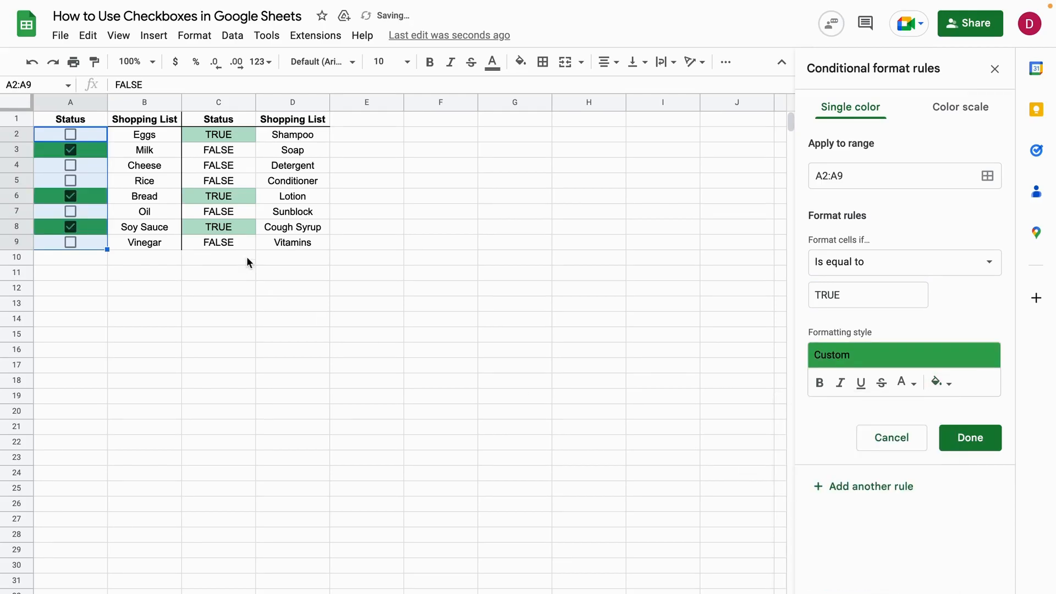
Add another conditional formatting rule on A2:A9 that fills cells equal to FALSE with red, and save it
left_click(878, 498)
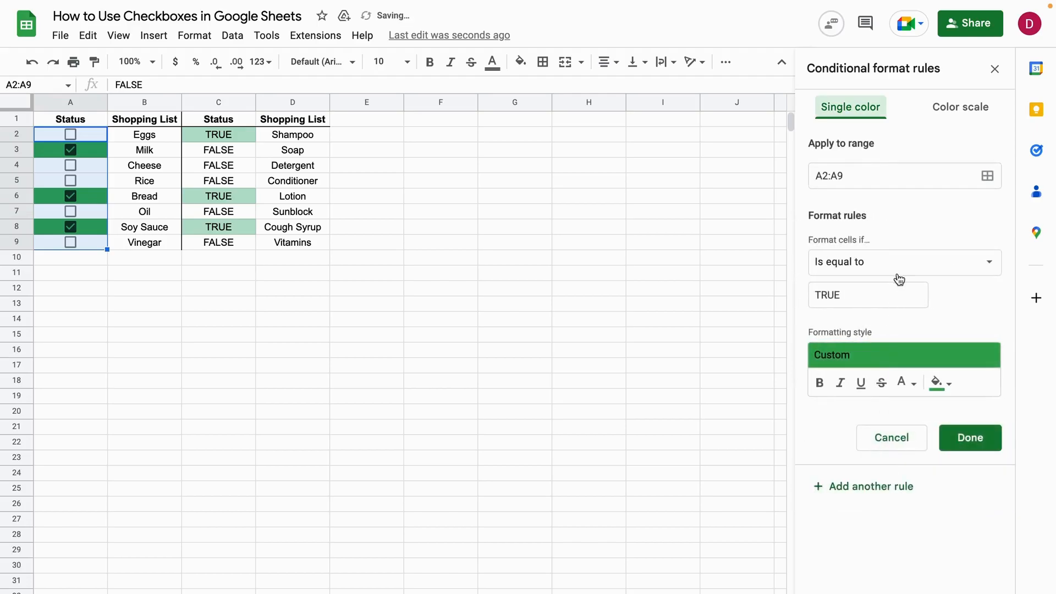
left_click_drag(881, 301, 806, 298)
type("FALSE")
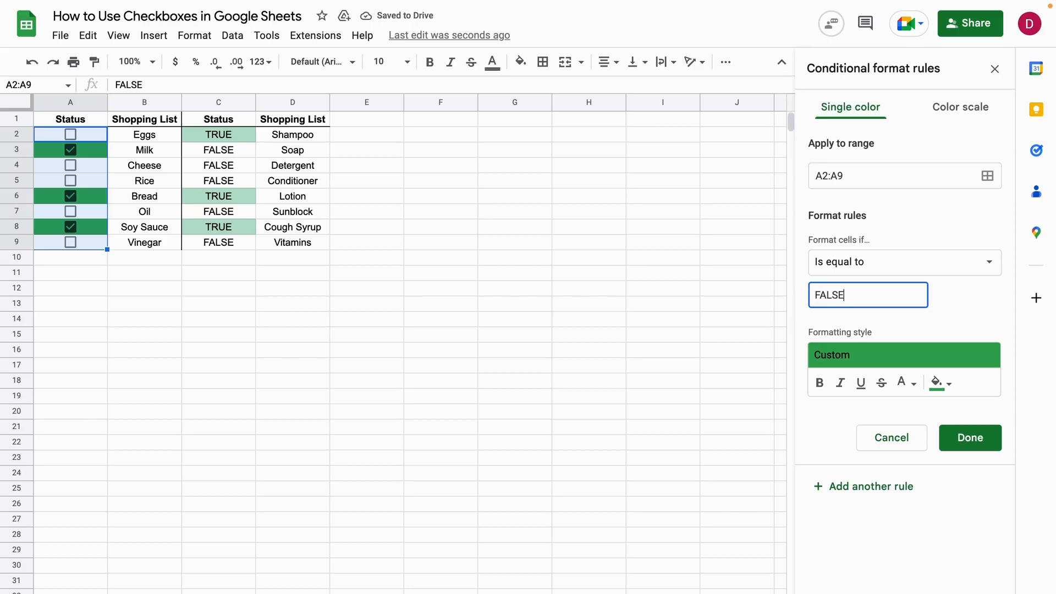
left_click(940, 382)
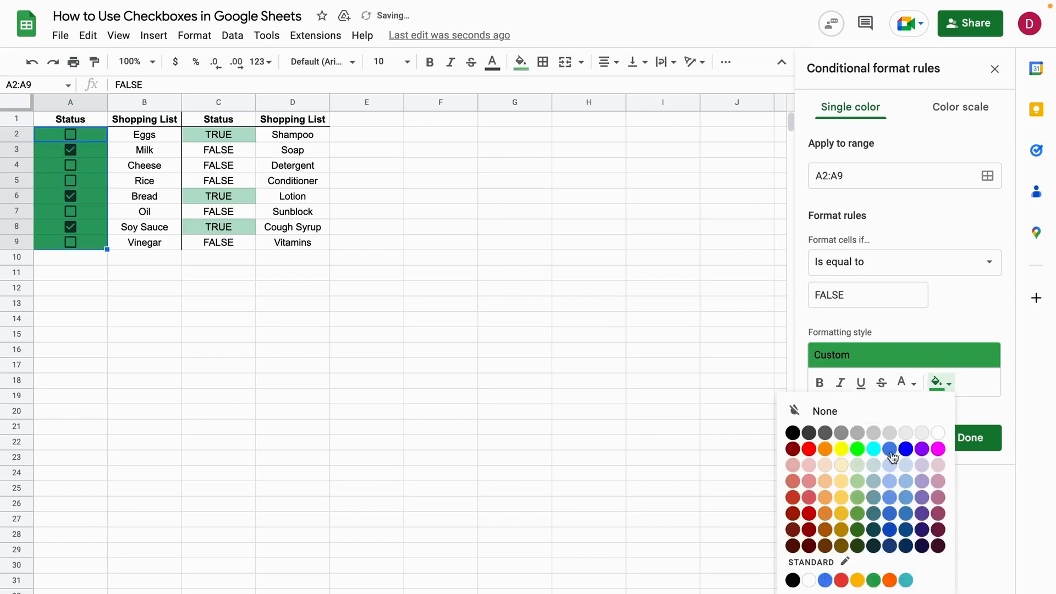
left_click(809, 449)
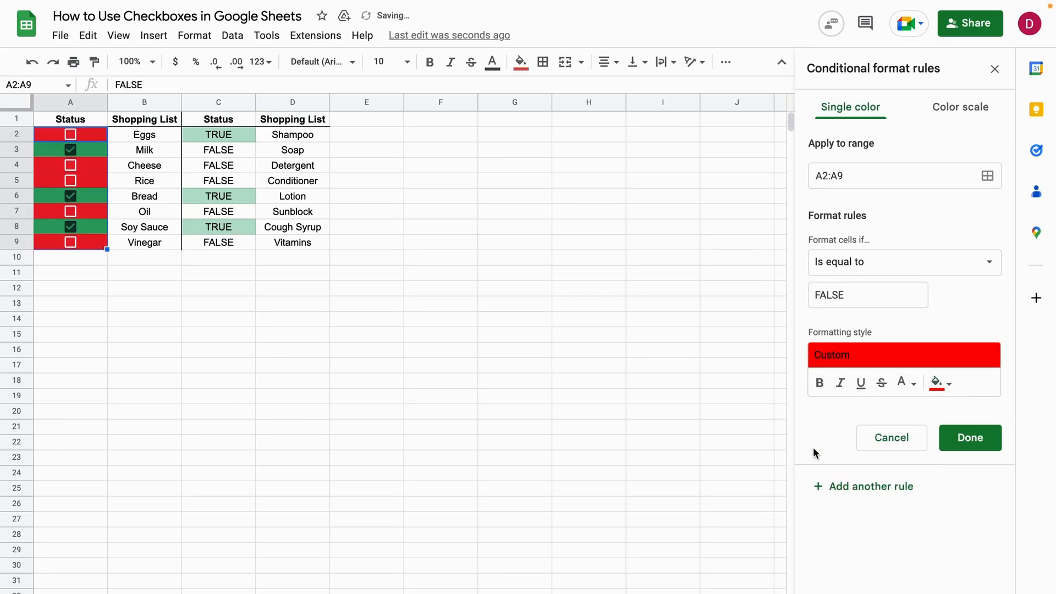
left_click(969, 449)
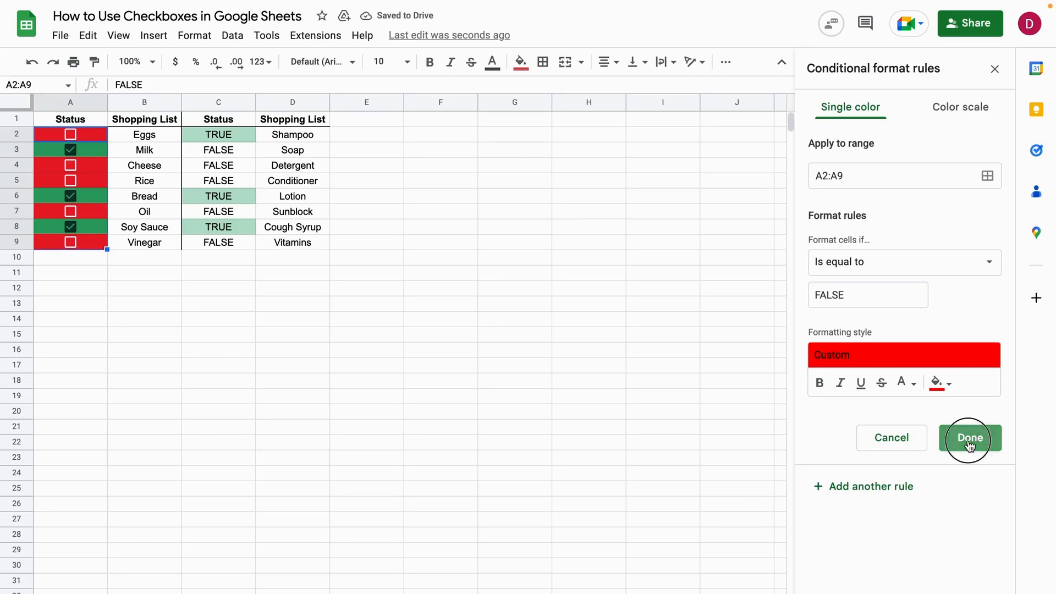
left_click(391, 305)
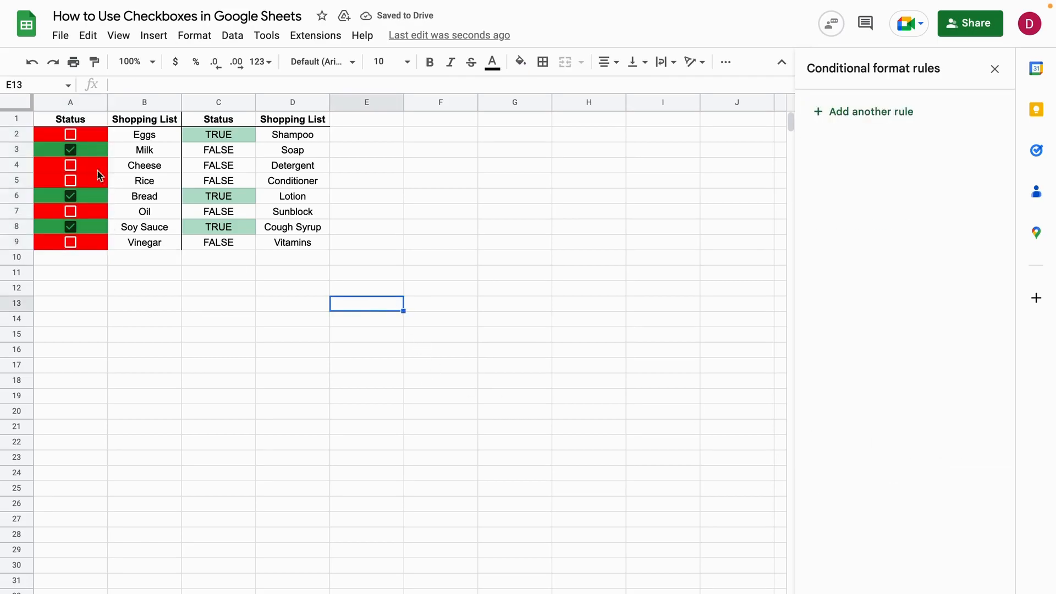
Tick the Eggs and Cheese checkboxes in column A to test the conditional formatting rules
left_click(71, 136)
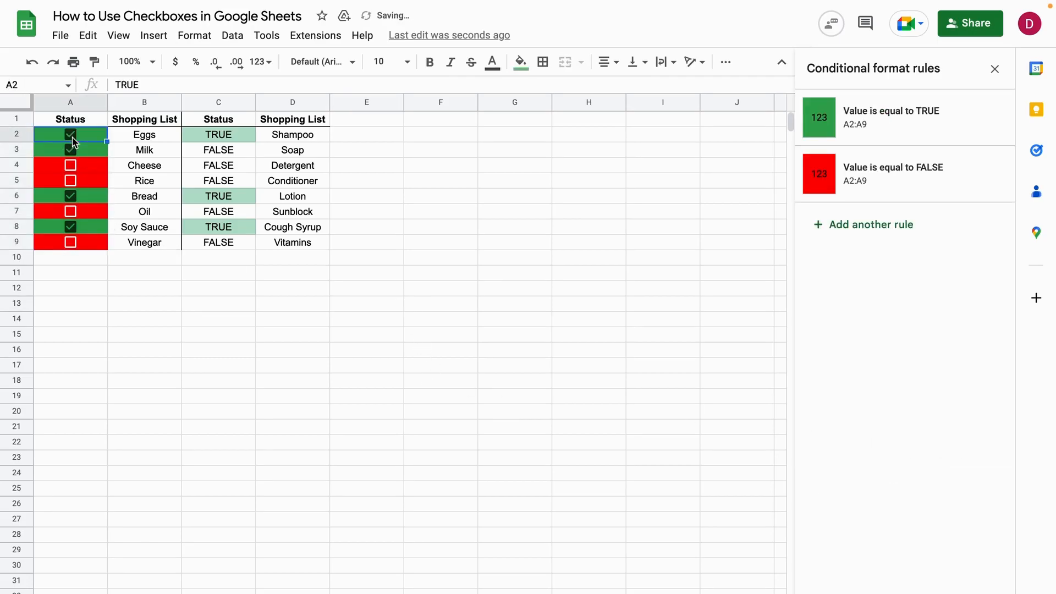
left_click(72, 167)
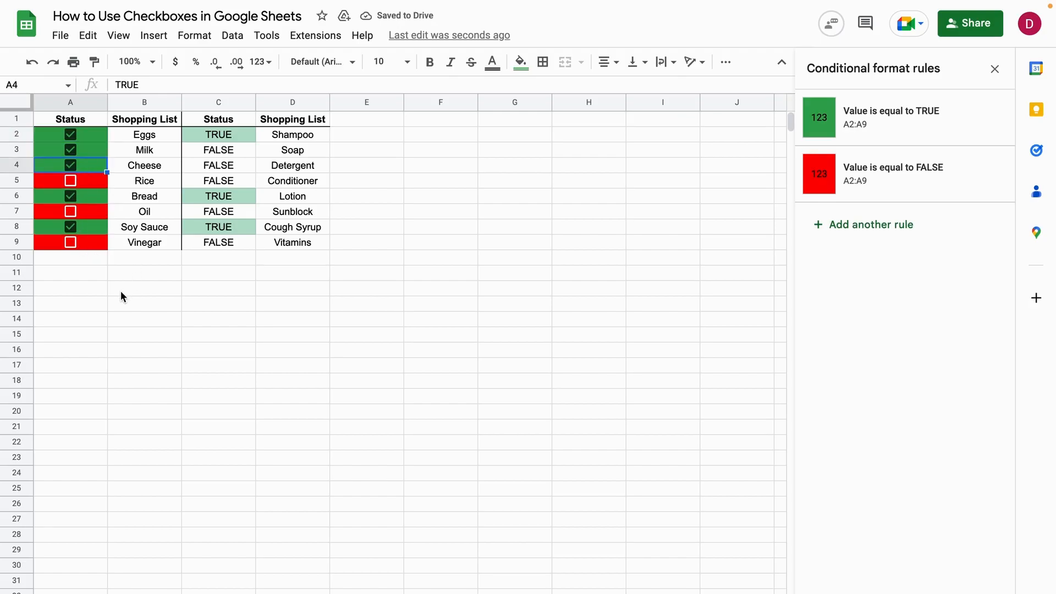
left_click(208, 294)
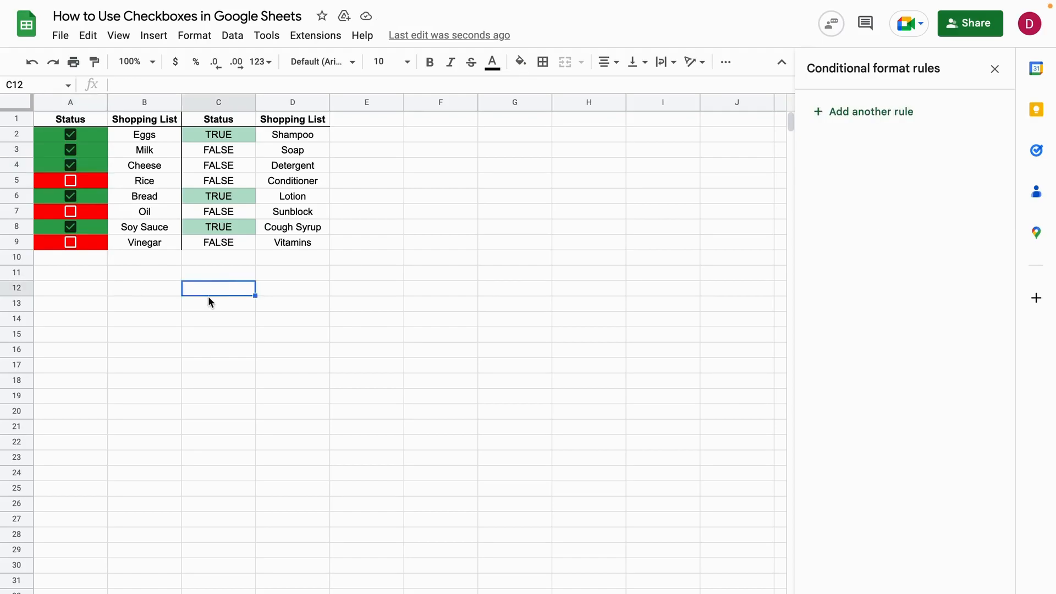